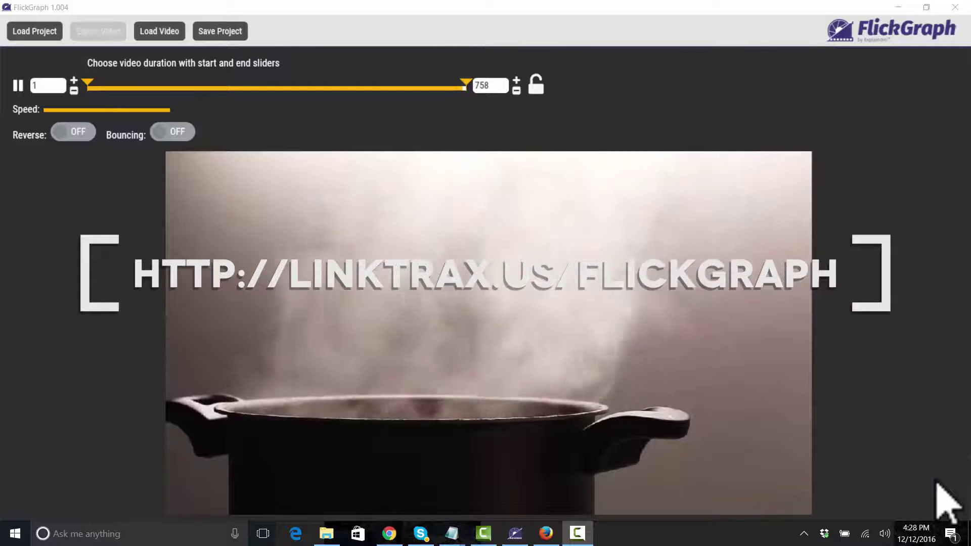
Step: Move the clip's end trim marker to frame 564 and its start marker to frame 433
{"action": "left_click", "coordinate": [744, 416]}
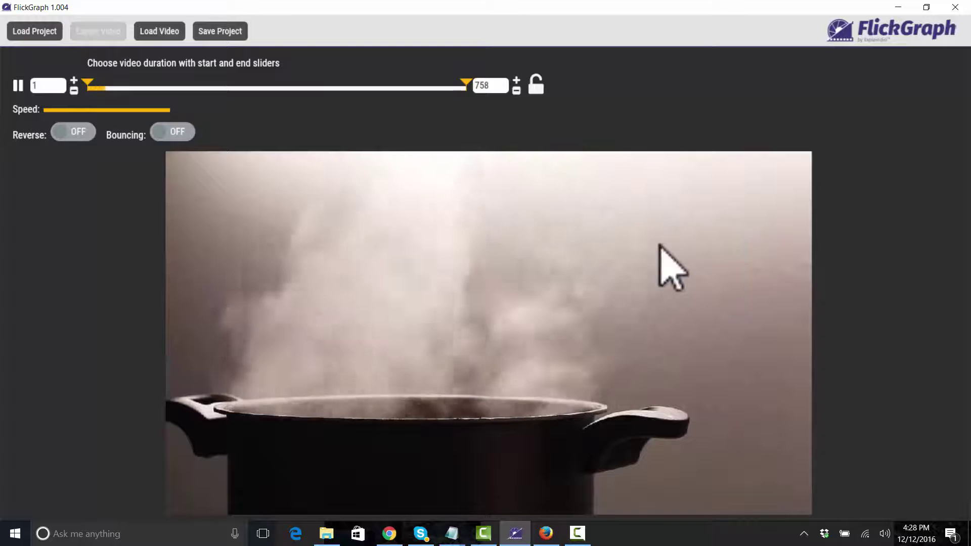
{"action": "left_click_drag", "start_coordinate": [466, 83], "coordinate": [370, 85]}
{"action": "left_click_drag", "start_coordinate": [89, 84], "coordinate": [304, 86]}
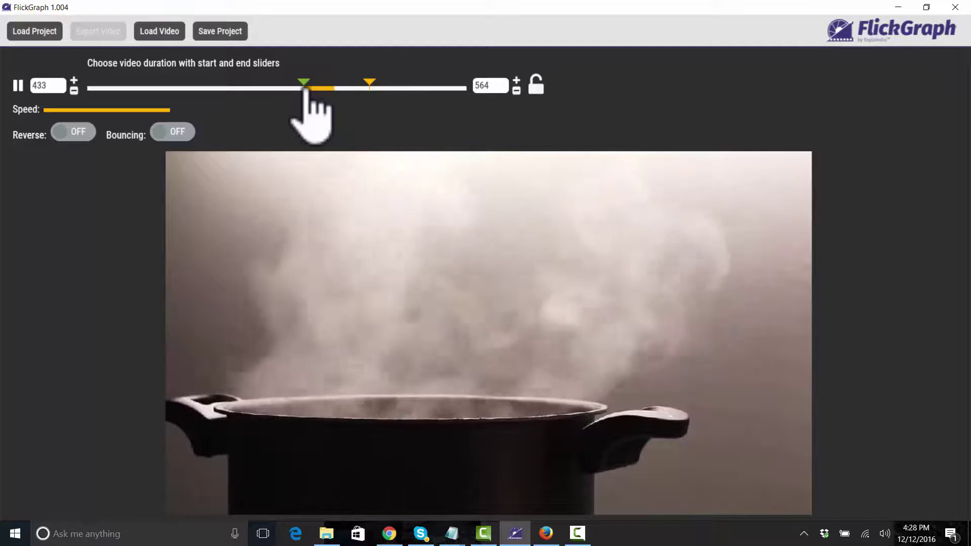
Step: Lock the 433–564 trim range, then re-pick the still frame at 502 and lock it
{"action": "left_click", "coordinate": [536, 84]}
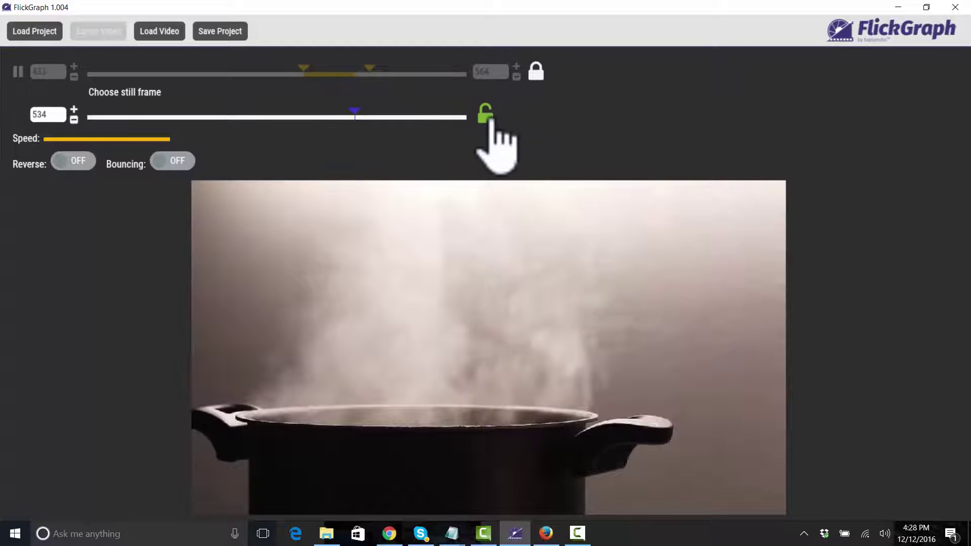
{"action": "left_click", "coordinate": [485, 116]}
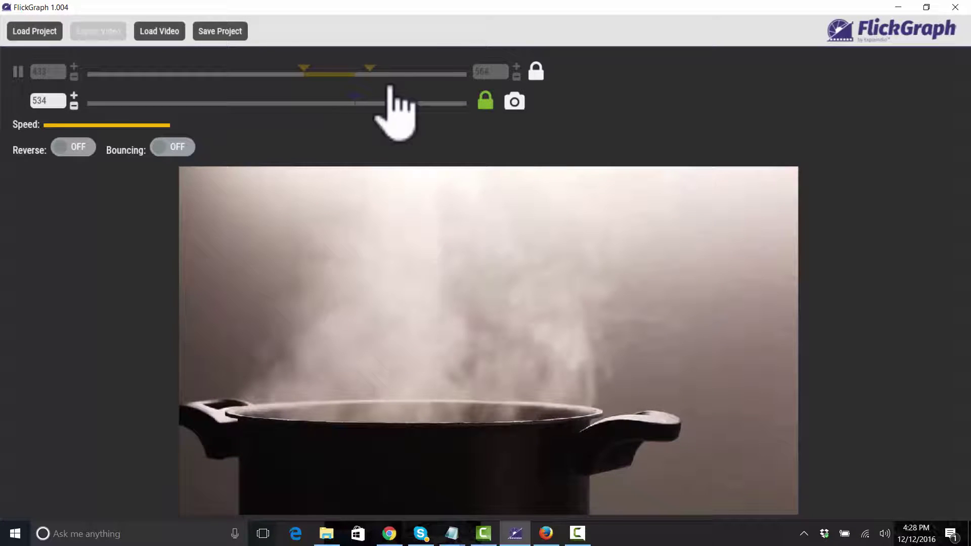
{"action": "left_click", "coordinate": [402, 103]}
{"action": "left_click_drag", "start_coordinate": [356, 115], "coordinate": [338, 110]}
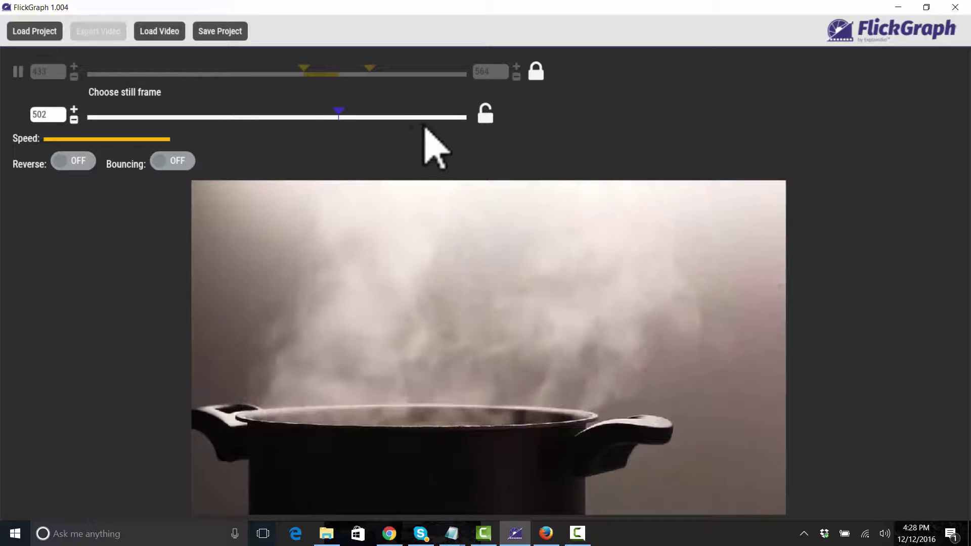
{"action": "left_click", "coordinate": [486, 115]}
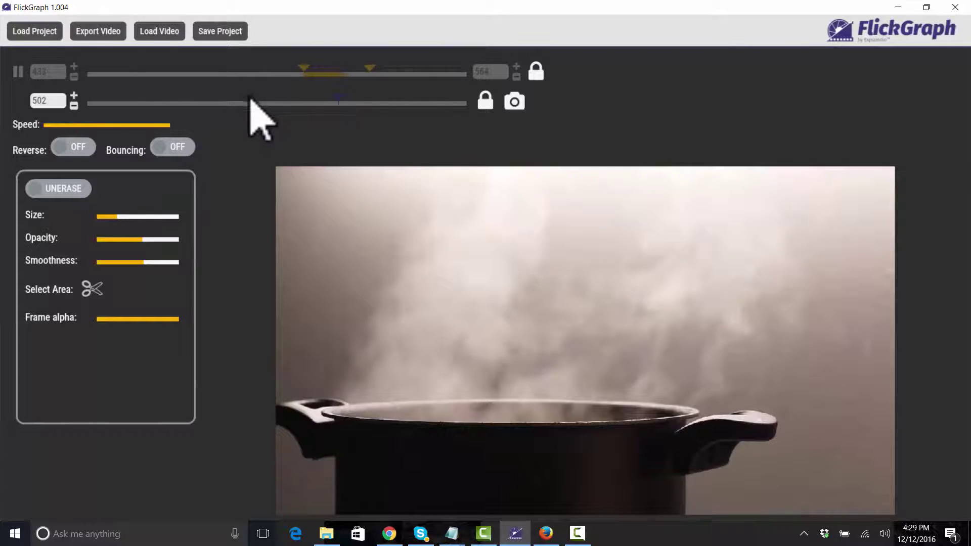
Step: Switch the mask brush to ERASE with a smaller size, then bring up the Load Video browser on the Cooking folder
{"action": "left_click", "coordinate": [72, 190]}
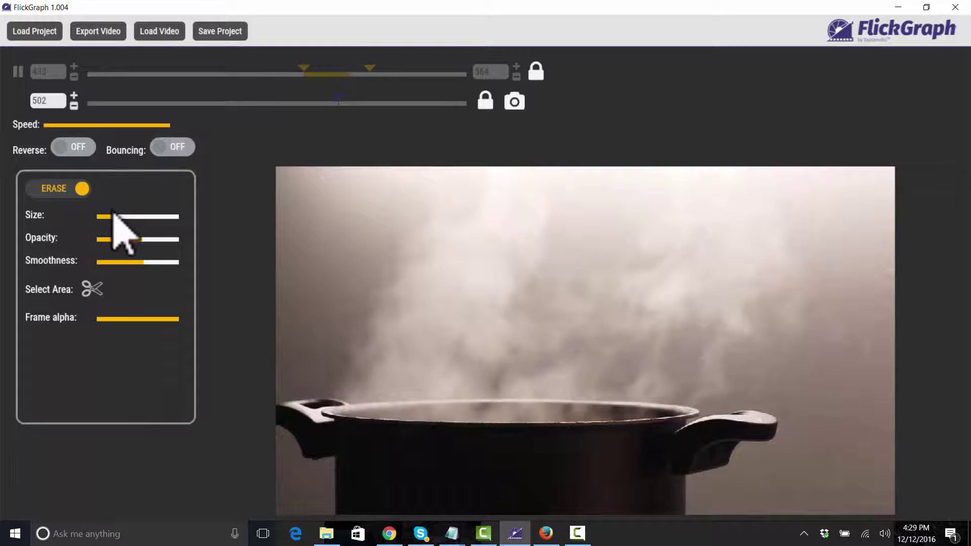
{"action": "left_click_drag", "start_coordinate": [113, 216], "coordinate": [152, 217]}
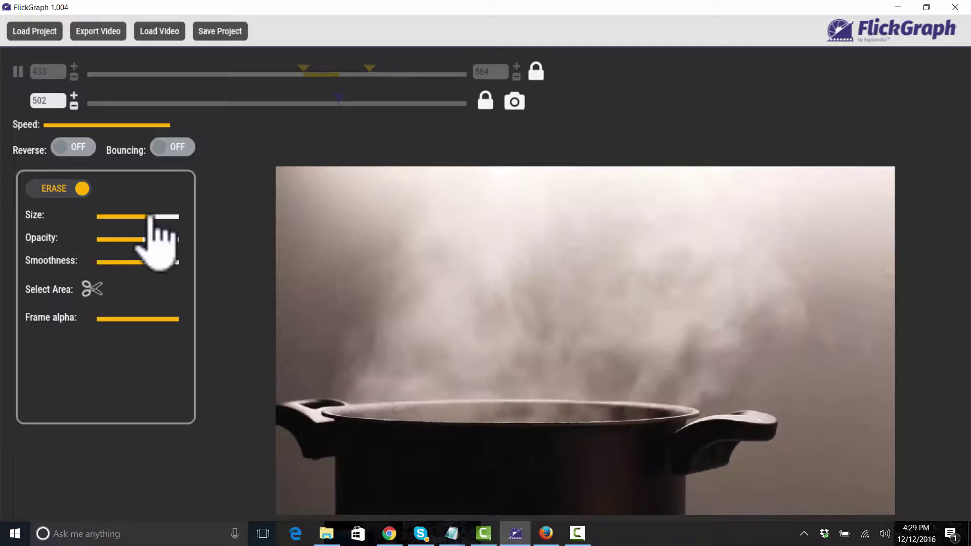
{"action": "left_click_drag", "start_coordinate": [151, 216], "coordinate": [107, 216]}
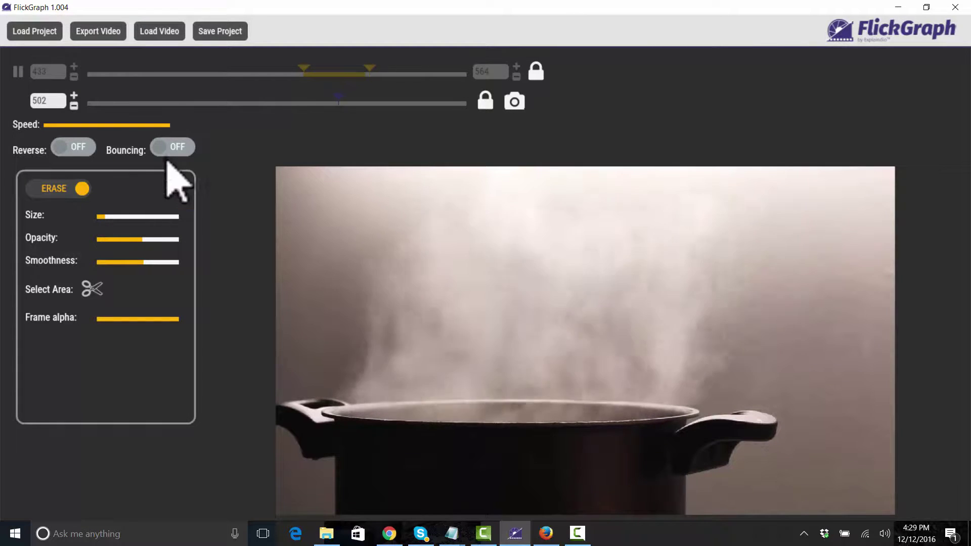
{"action": "left_click", "coordinate": [155, 34]}
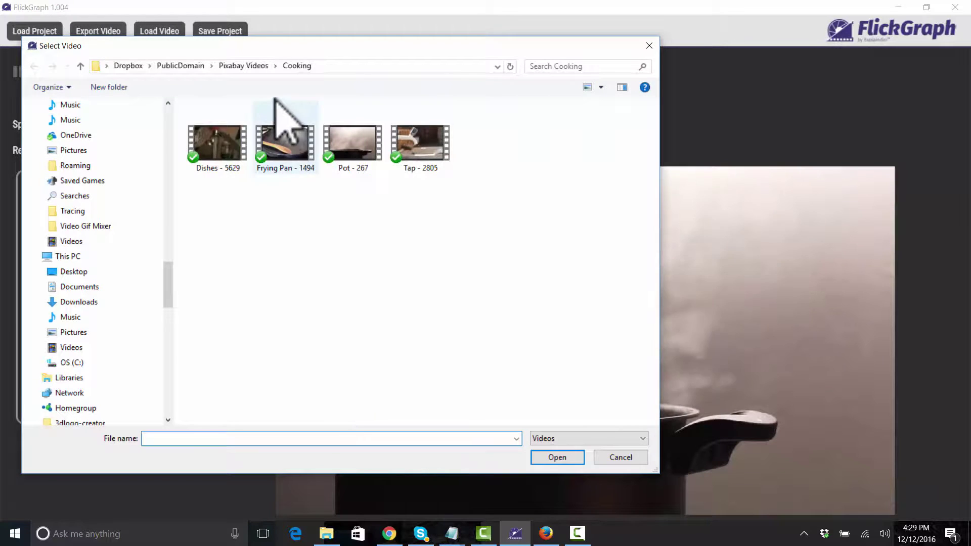
Step: Dismiss the file browser and set up the GIF export as steamypot10 at Landscape 1280x720
{"action": "key", "text": "Escape"}
{"action": "left_click", "coordinate": [82, 31]}
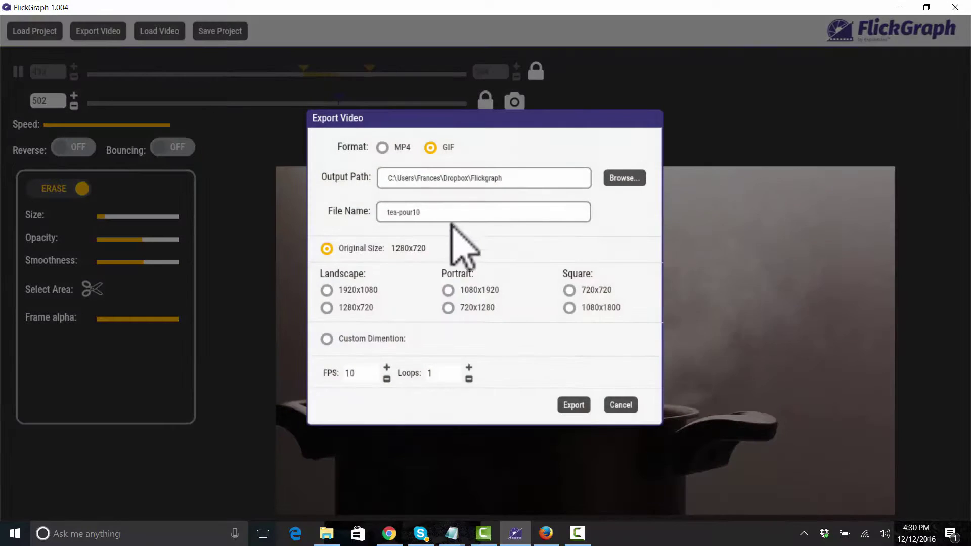
{"action": "left_click", "coordinate": [445, 213]}
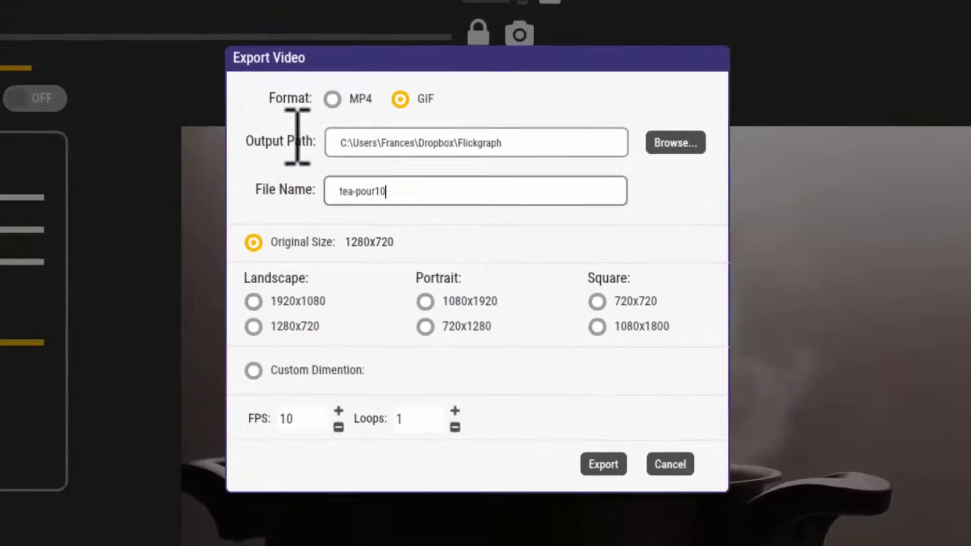
{"action": "key", "text": "BackSpace"}
{"action": "key", "text": "BackSpace"}
{"action": "key", "text": "BackSpace"}
{"action": "key", "text": "BackSpace"}
{"action": "key", "text": "BackSpace"}
{"action": "key", "text": "BackSpace"}
{"action": "key", "text": "BackSpace"}
{"action": "key", "text": "BackSpace"}
{"action": "key", "text": "BackSpace"}
{"action": "key", "text": "BackSpace"}
{"action": "type", "text": "s"}
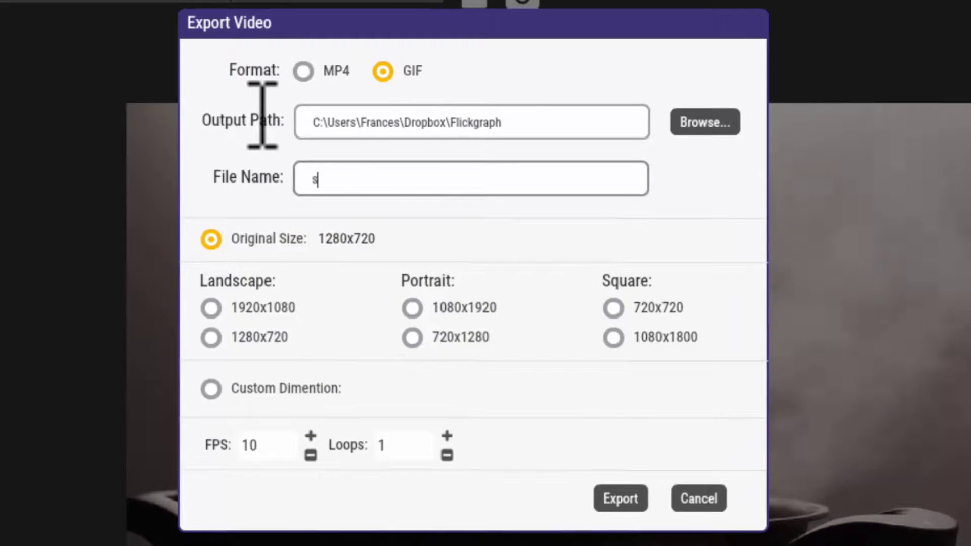
{"action": "type", "text": "teamypot"}
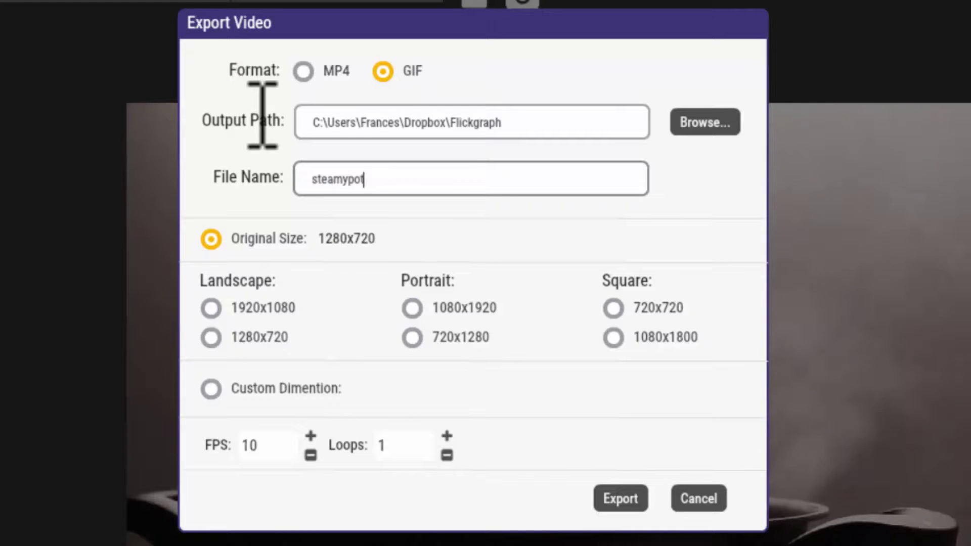
{"action": "type", "text": "10"}
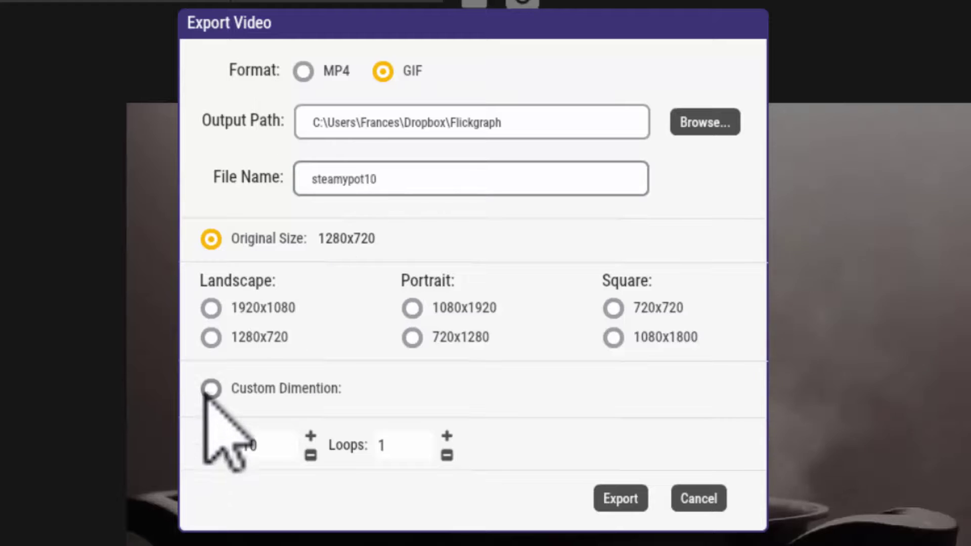
{"action": "left_click", "coordinate": [211, 337]}
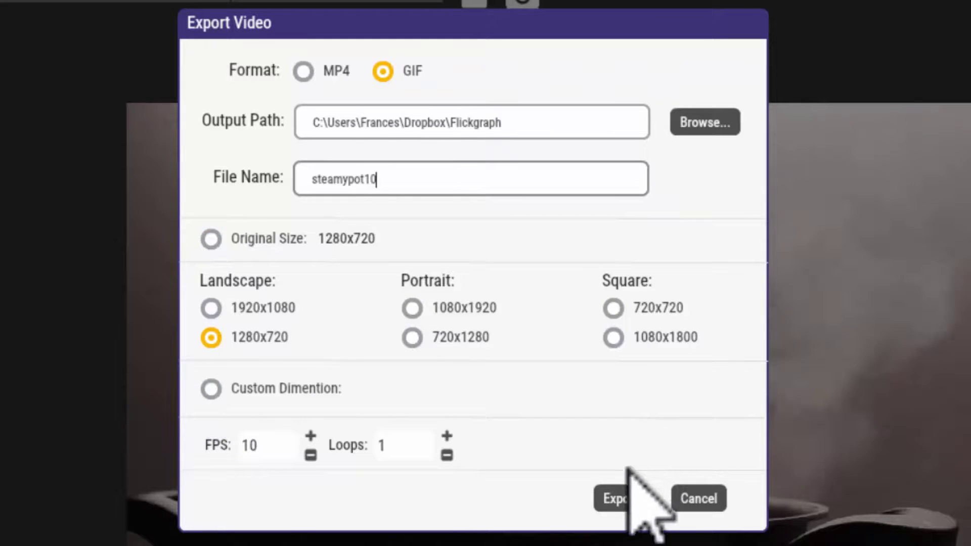
Step: Export the steamypot10 GIF and dismiss the Successfully Exported message
{"action": "left_click", "coordinate": [620, 499]}
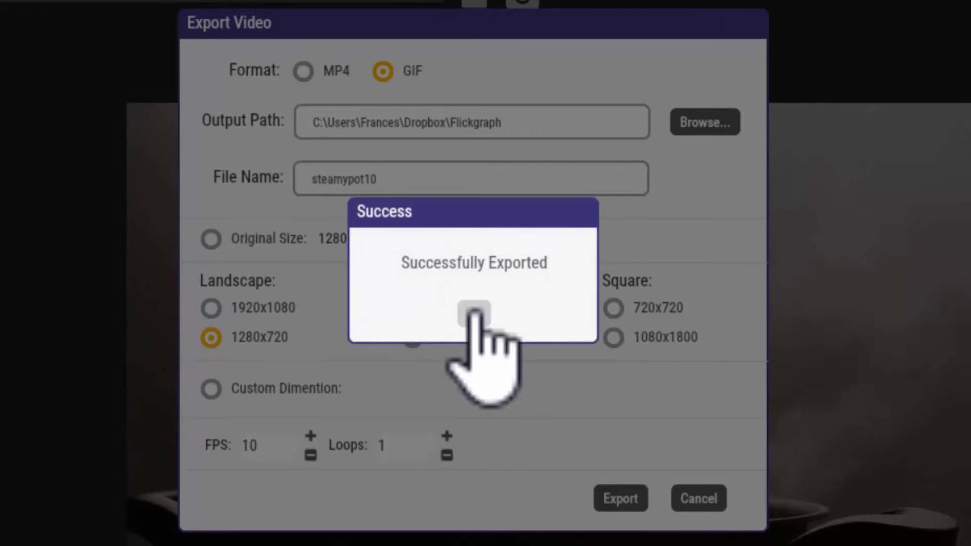
{"action": "left_click", "coordinate": [474, 312]}
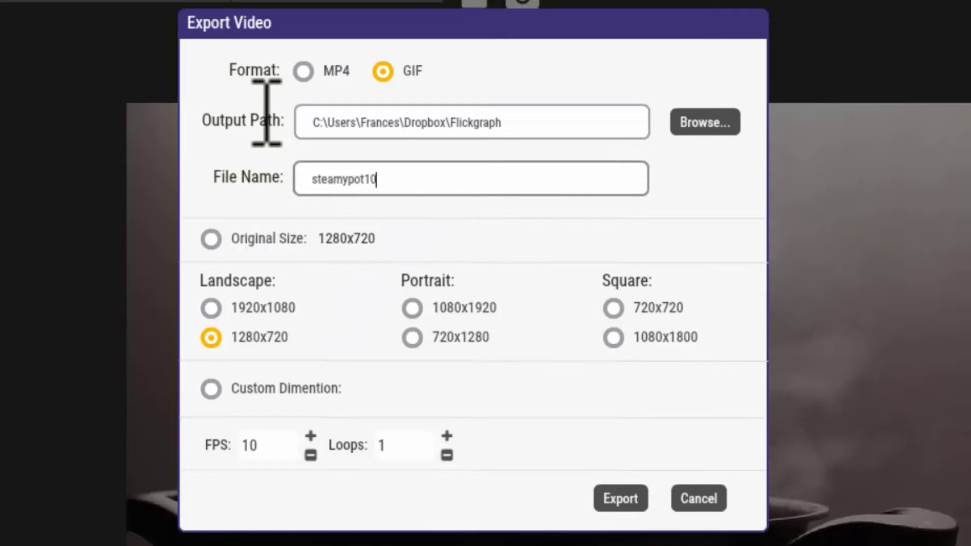
Step: Rename the export file from steamypot10 to steamypot20
{"action": "key", "text": "BackSpace"}
{"action": "key", "text": "BackSpace"}
{"action": "type", "text": "20"}
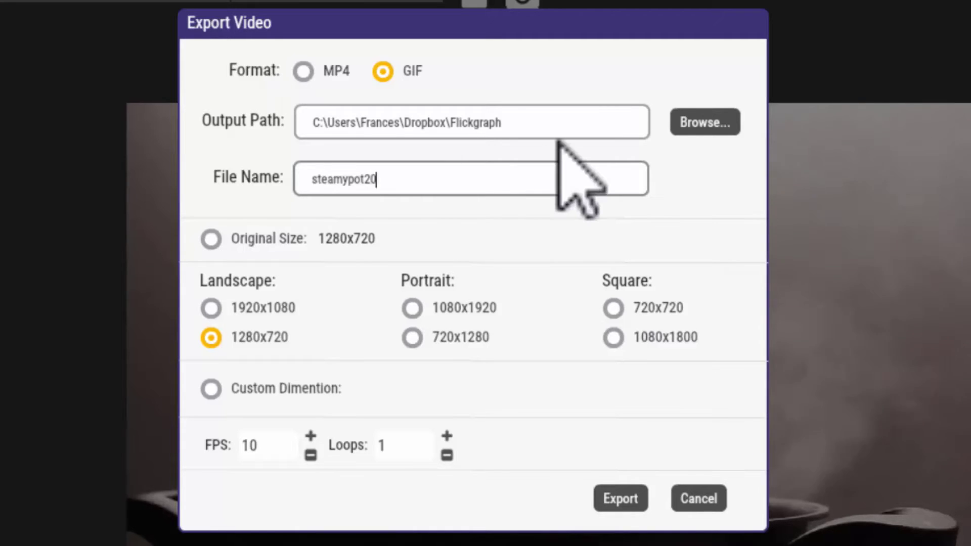
{"action": "key", "text": "BackSpace"}
{"action": "key", "text": "BackSpace"}
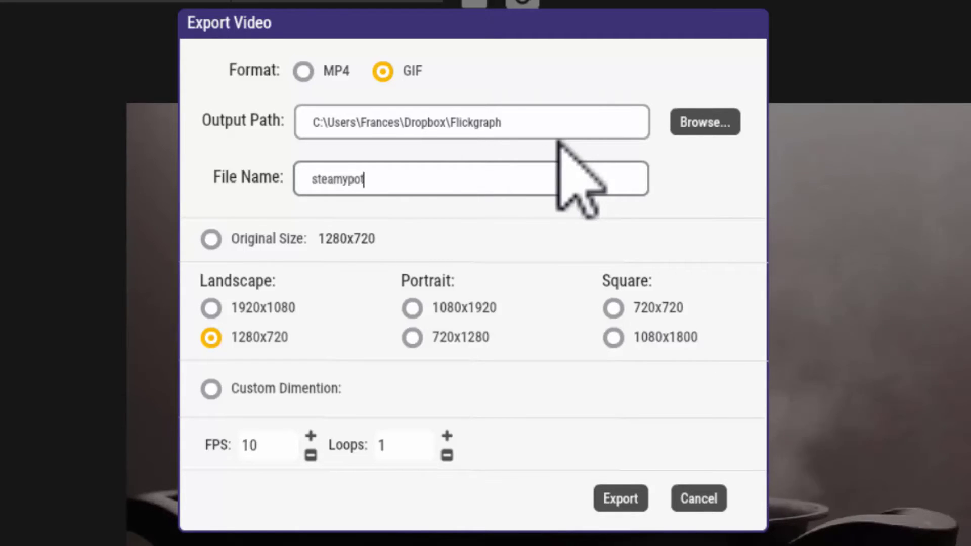
{"action": "type", "text": "20"}
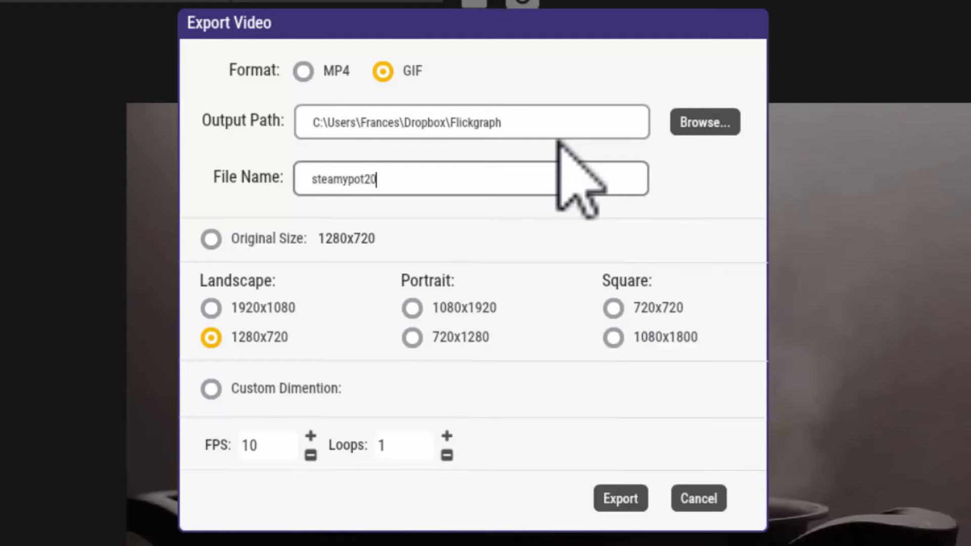
Step: Change the frame rate from 10 to 20 FPS and start the export
{"action": "left_click", "coordinate": [283, 449]}
{"action": "key", "text": "BackSpace"}
{"action": "key", "text": "BackSpace"}
{"action": "type", "text": "2"}
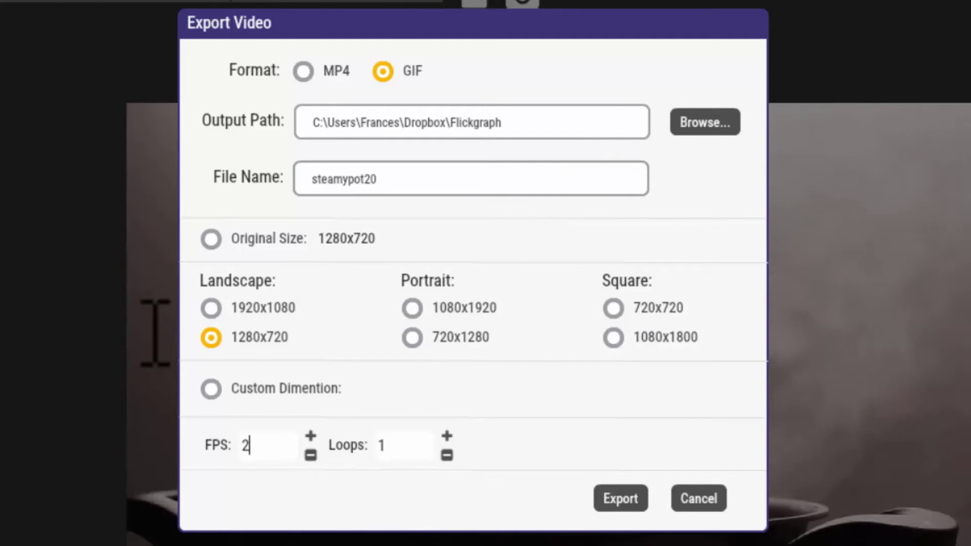
{"action": "type", "text": "0"}
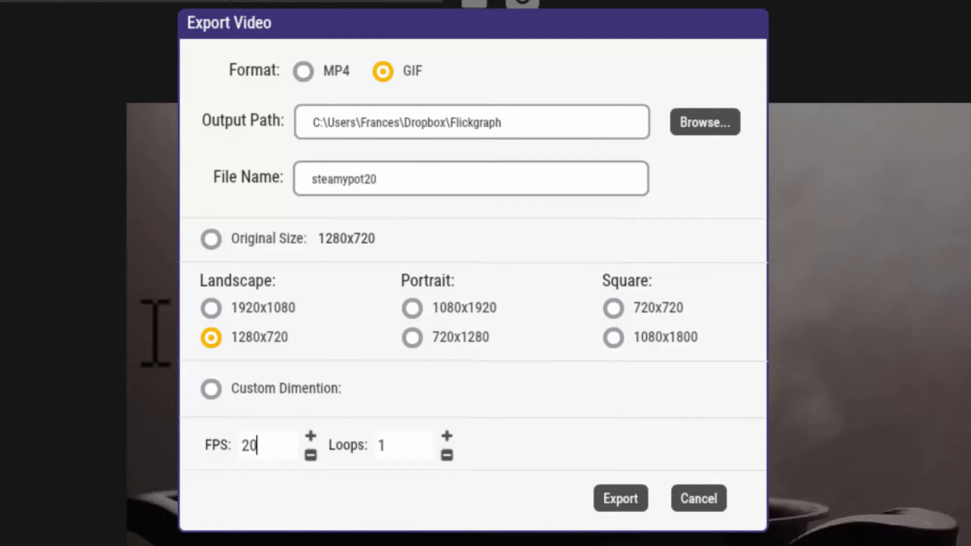
{"action": "left_click", "coordinate": [614, 500]}
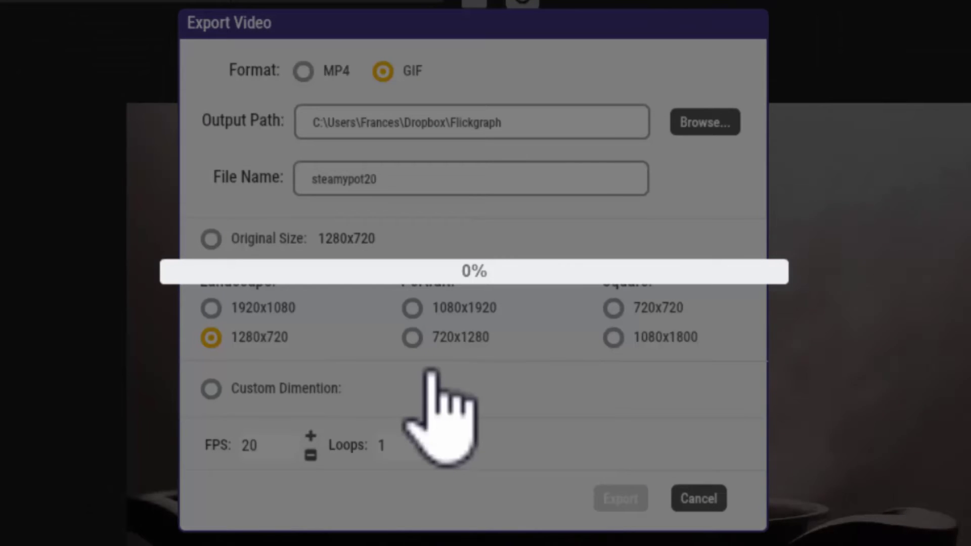